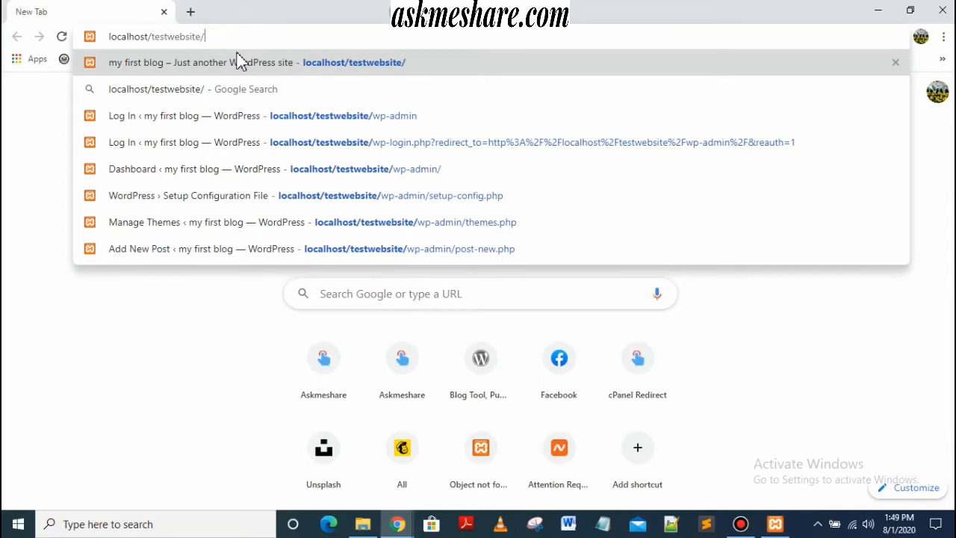
- Open the wp-admin page of localhost/testwebsite and log in with the prefilled credentials
text(wp)
key(Return)
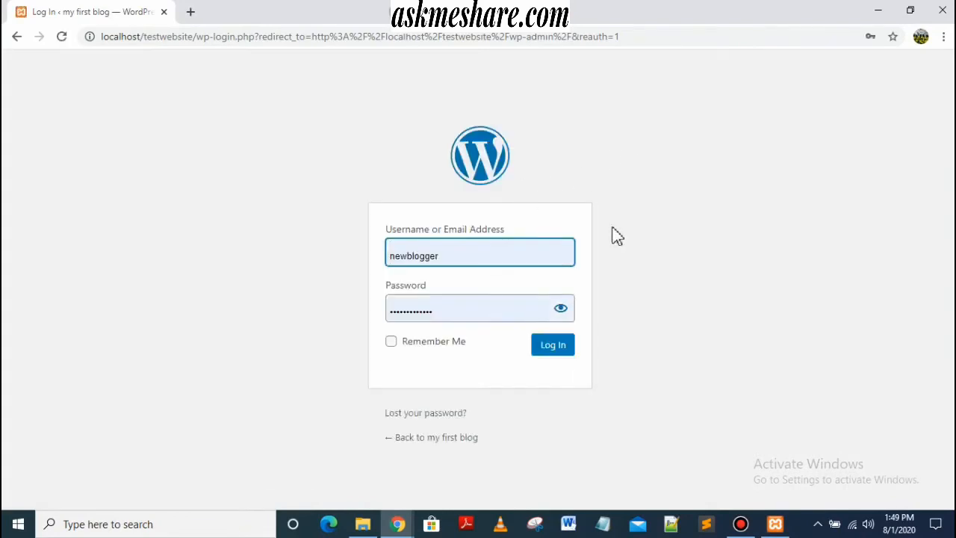
click(553, 352)
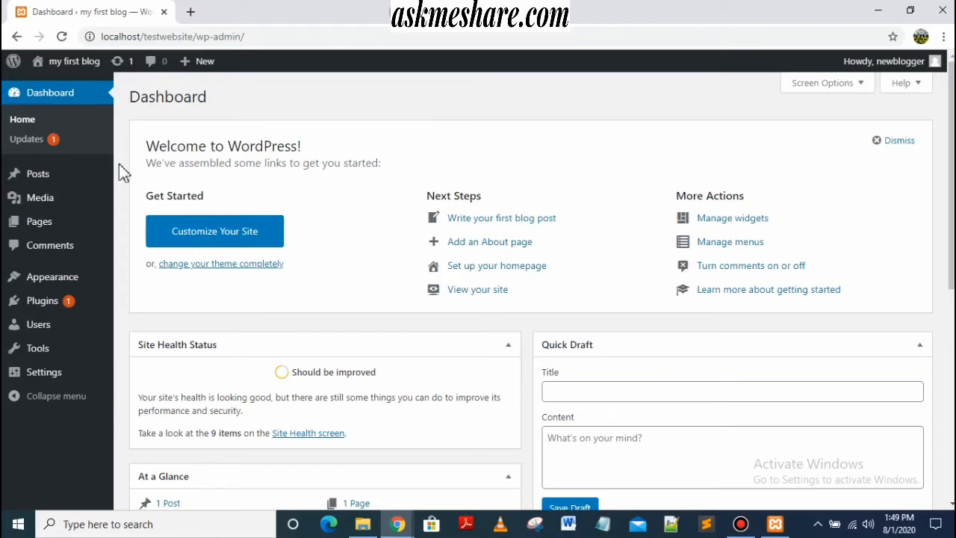
- Create a new post and fill its first paragraph with the standard "Lorem ipsum dolor sit amet" placeholder text
mouse_move(58, 177)
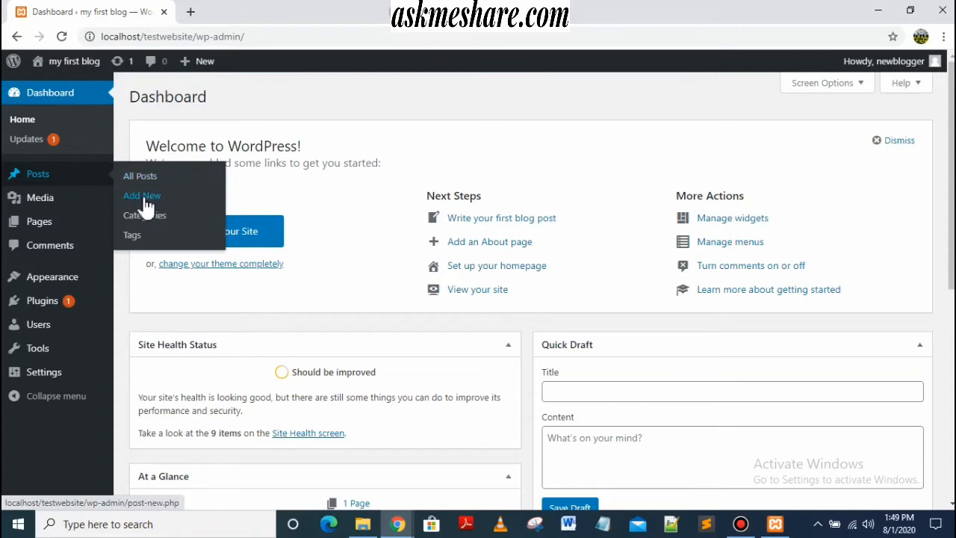
mouse_move(200, 68)
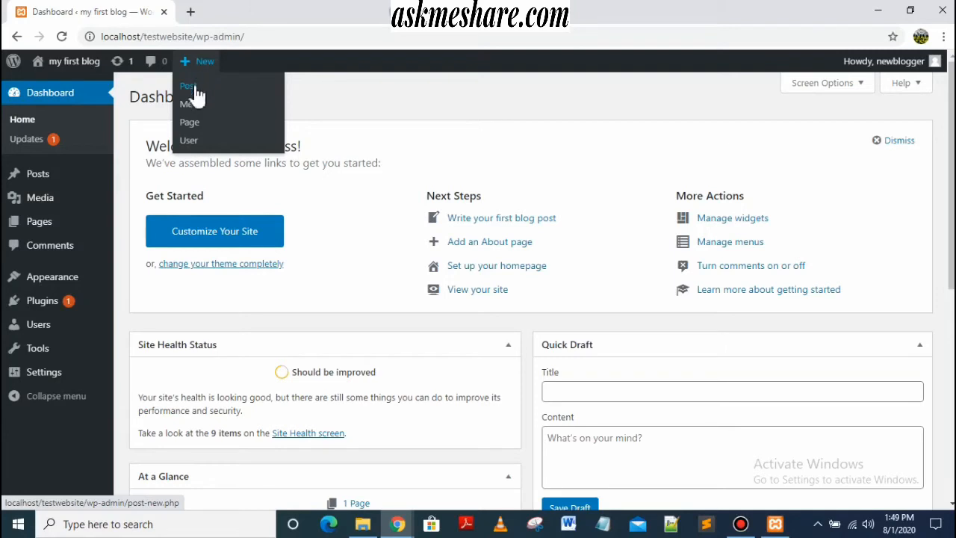
click(188, 87)
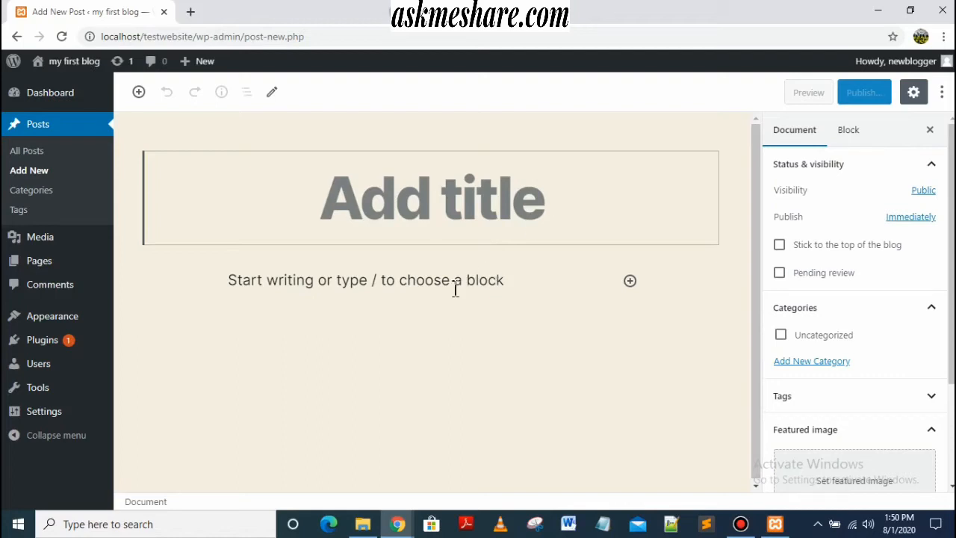
click(342, 283)
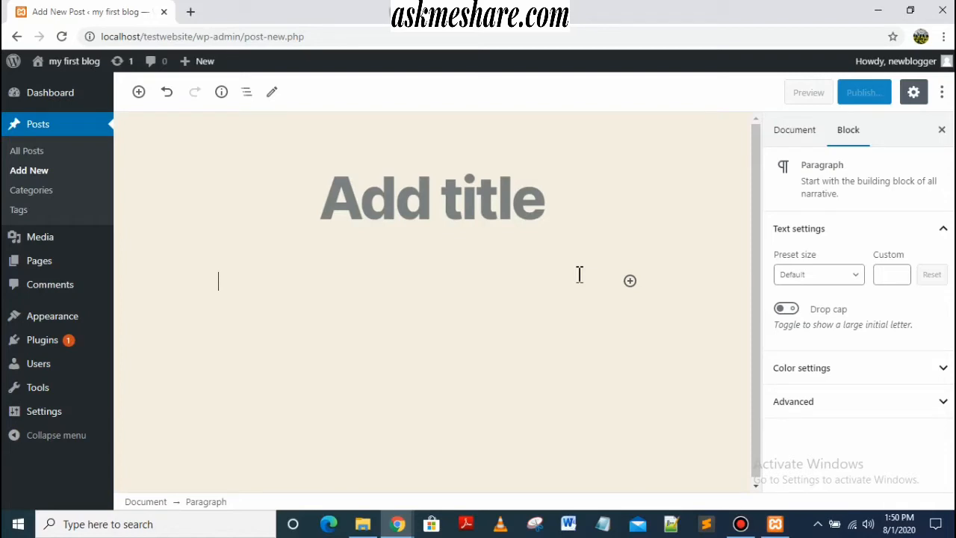
text(Lorem ipsum dolor sit amet, consectetur adipiscing elit, sed do eiusmod tempor incididunt ut labore et dolore magna aliqua. Ut enim ad minim veniam, quis nostrud exercitation ullamco laboris nisi ut aliquip ex ea commodo consequat. Duis aute irure dolor in reprehenderit in voluptate velit esse cillum dolore eu fugiat nulla pariatur. Excepteur sint occaecat cupidatat non proident, sunt in culpa qui officia deserunt mollit anim id est laborum.)
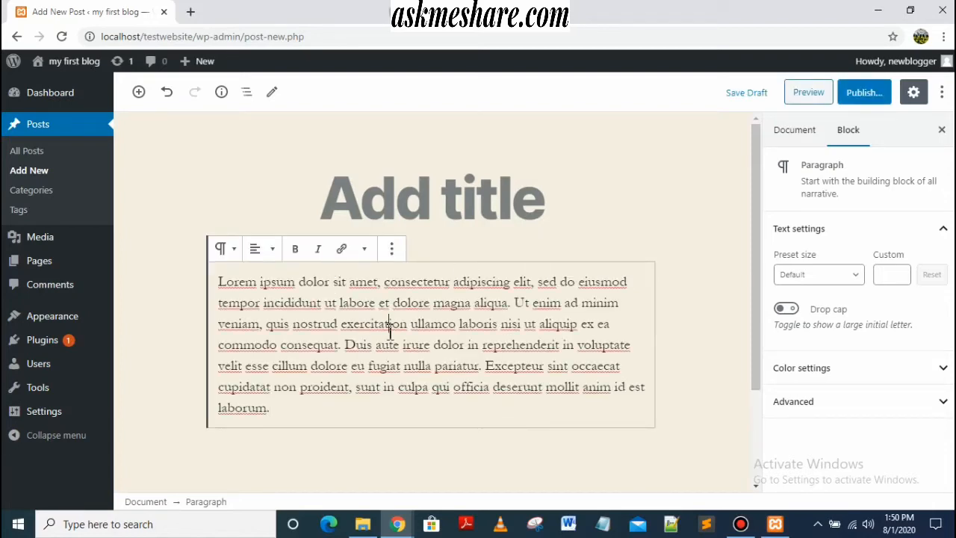
- Copy "Lorem ipsum dolor si" from the start of the paragraph and paste it as the post title
click(612, 199)
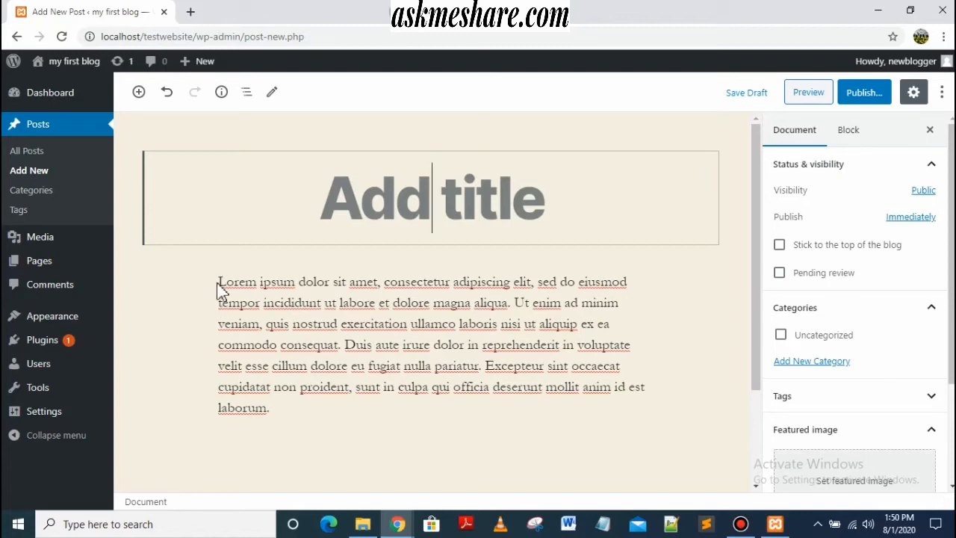
drag(222, 281, 343, 281)
key(ctrl+c)
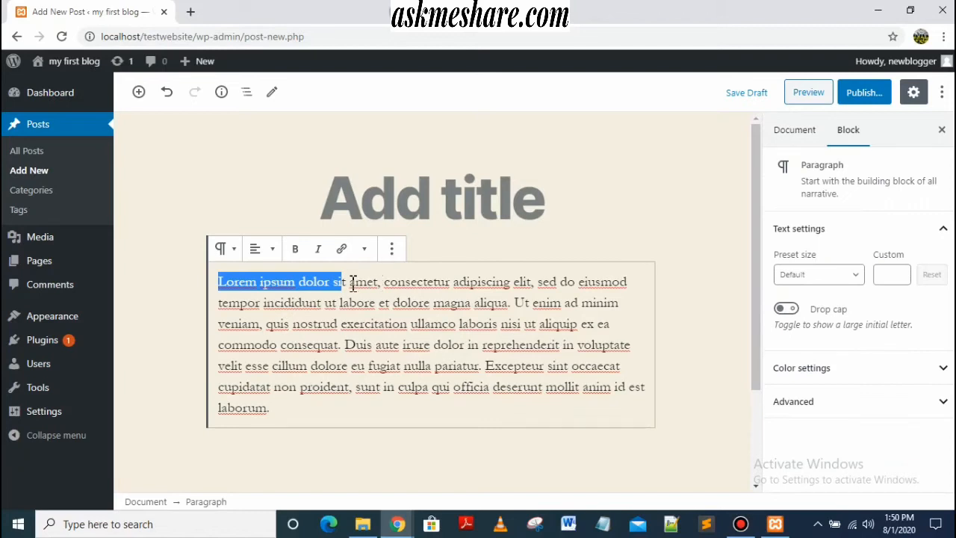
click(338, 198)
key(ctrl+v)
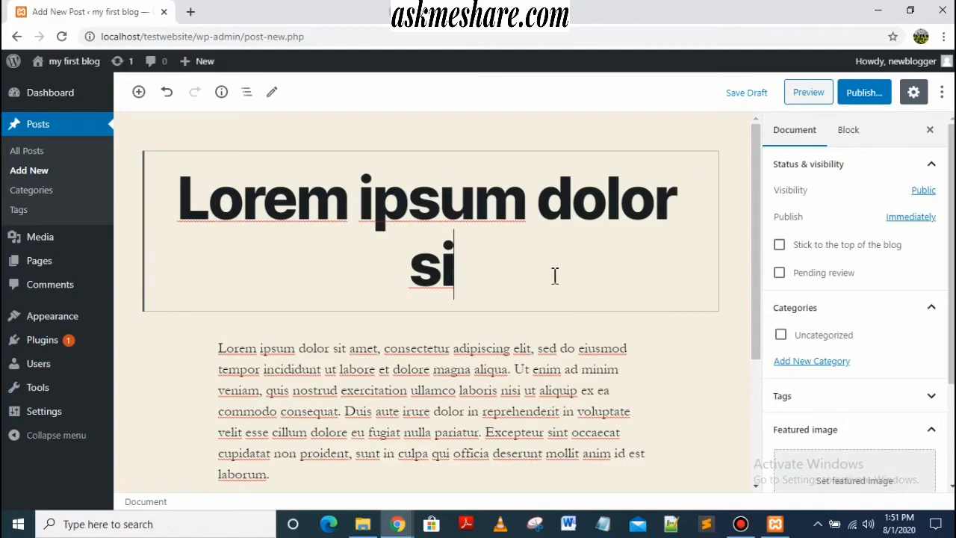
- Preview the post in a new tab, look over its title and body text, and close the preview
scroll(549, 390, down, 2)
click(527, 324)
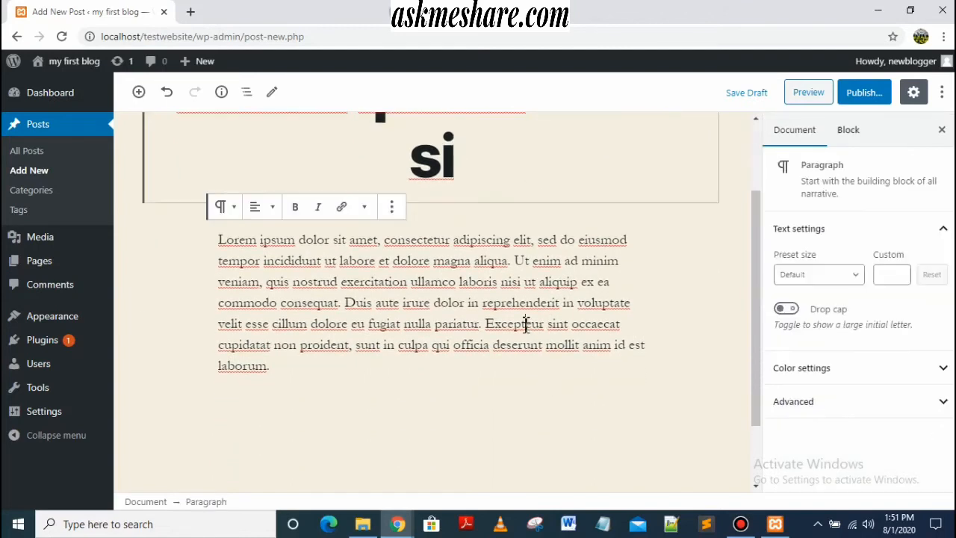
scroll(526, 323, up, 1)
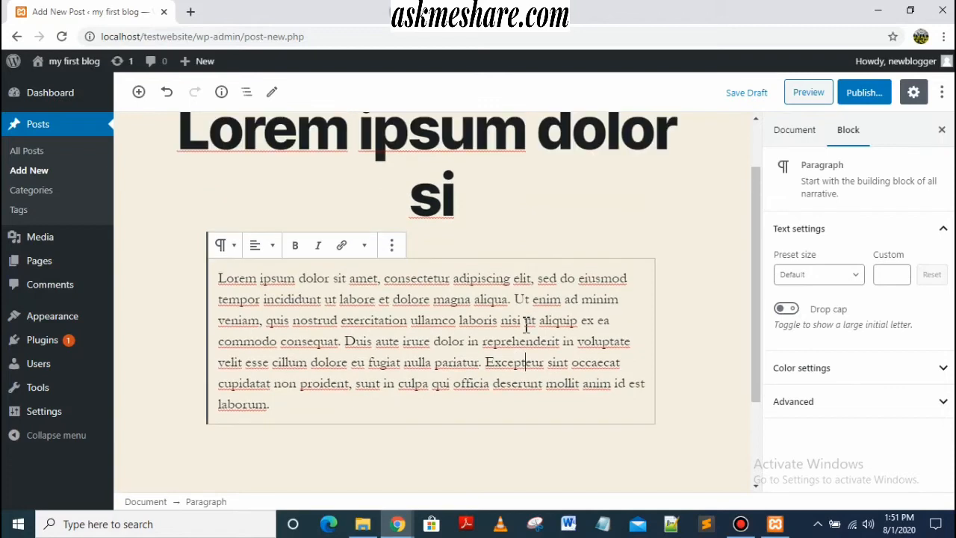
scroll(527, 323, up, 1)
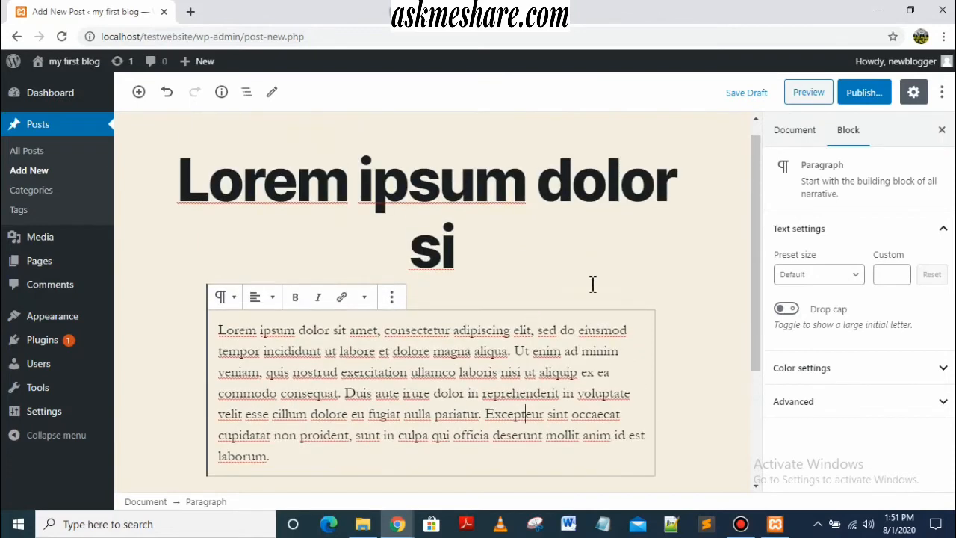
click(809, 96)
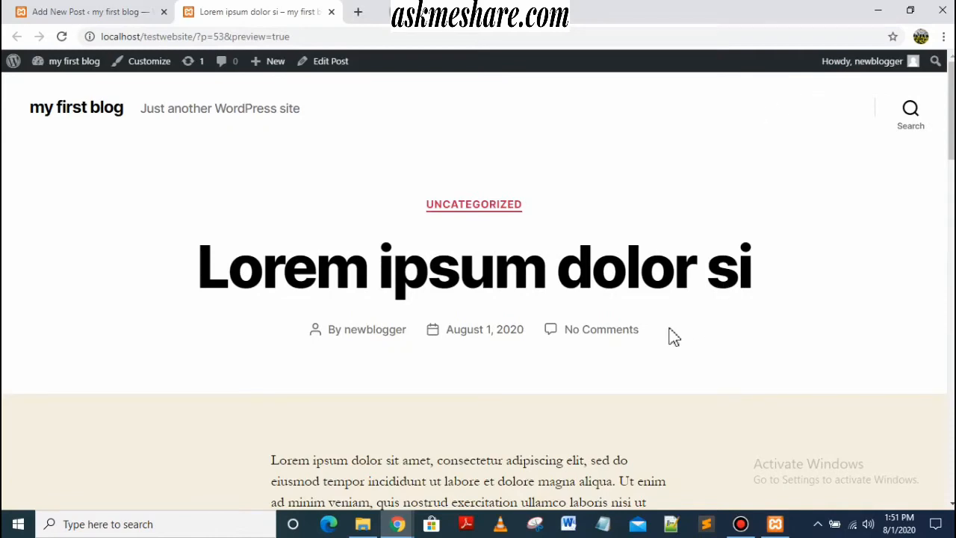
scroll(674, 337, down, 1)
scroll(673, 337, down, 3)
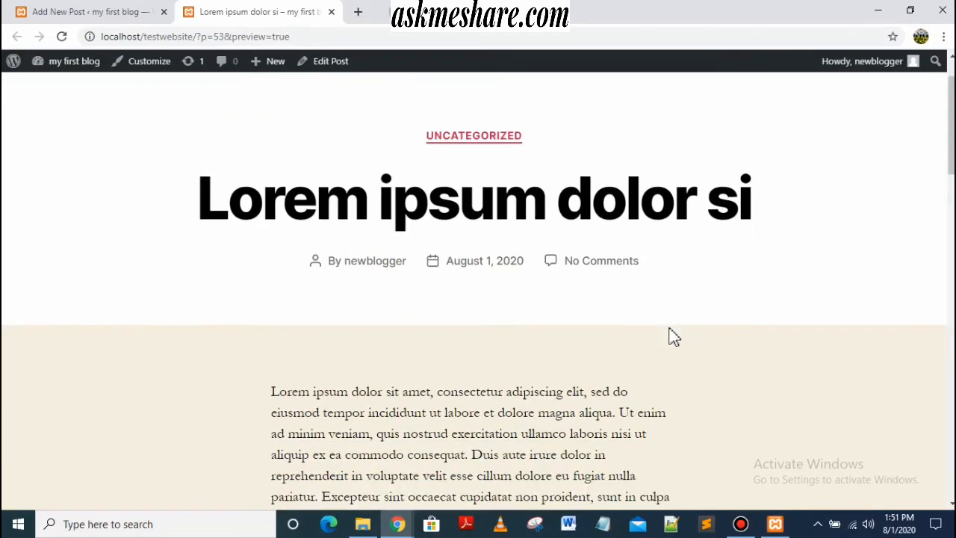
scroll(672, 329, down, 1)
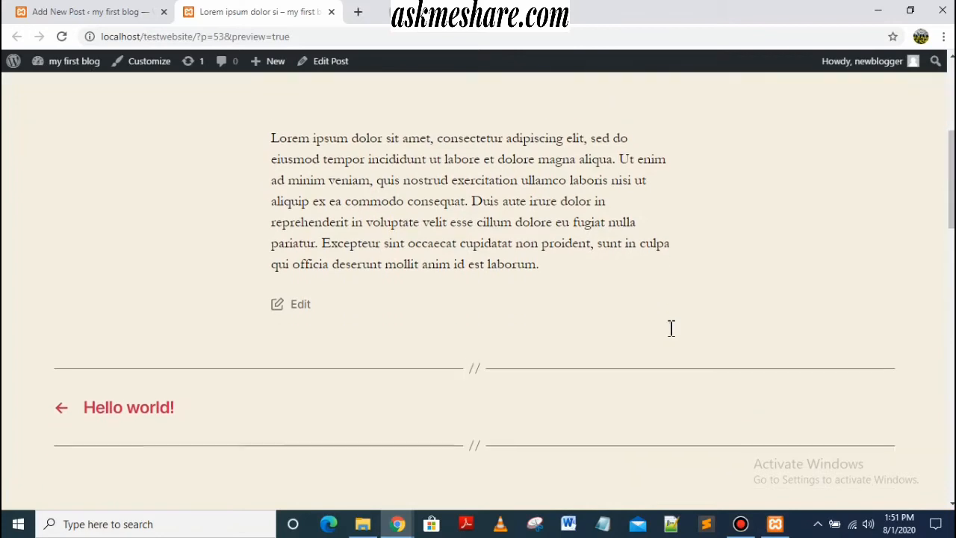
scroll(672, 329, up, 3)
scroll(672, 328, up, 2)
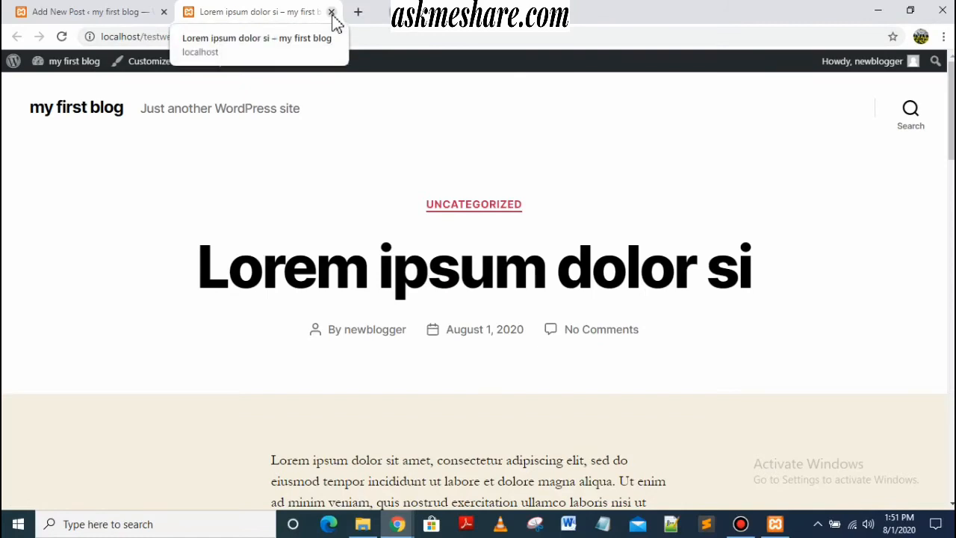
click(332, 12)
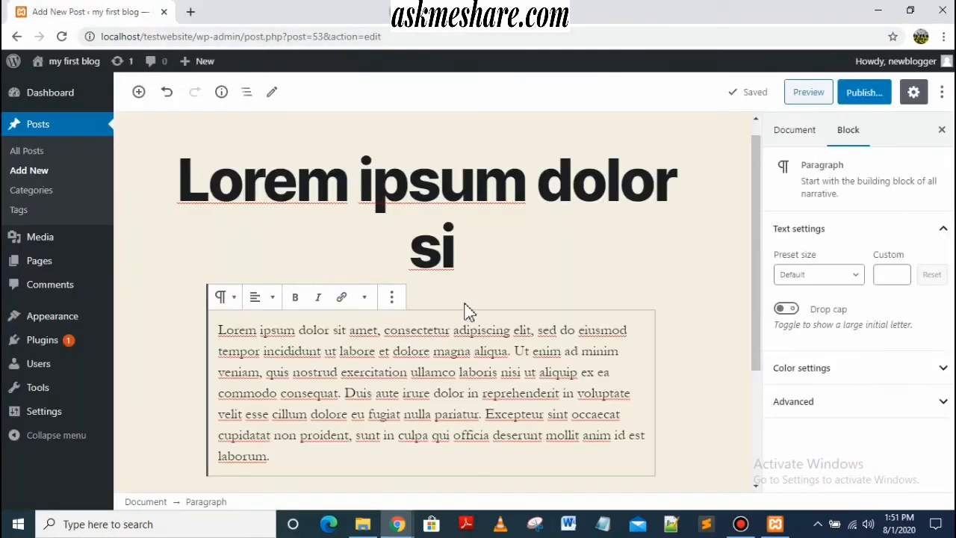
- Add a Heading block below the paragraph with the text "lorem dispum"
scroll(691, 224, up, 1)
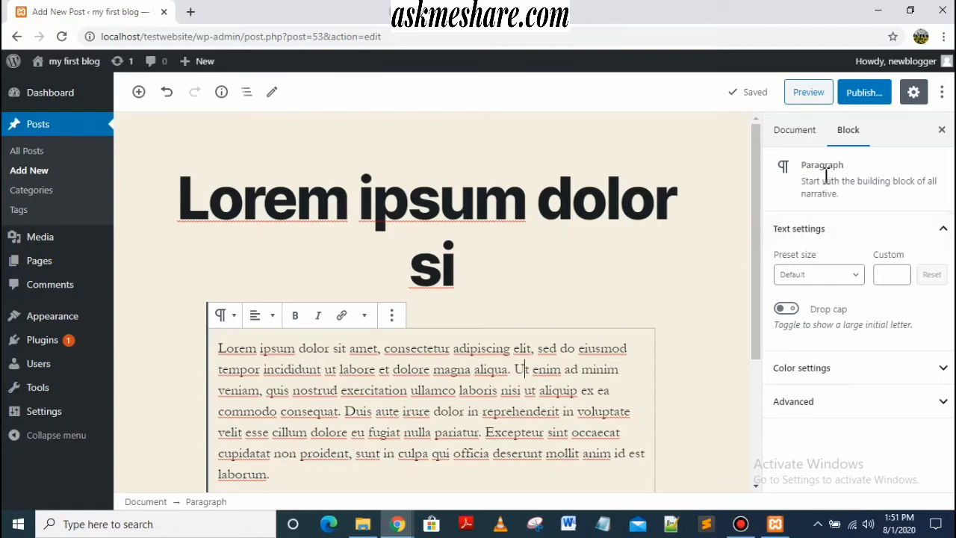
scroll(571, 377, down, 2)
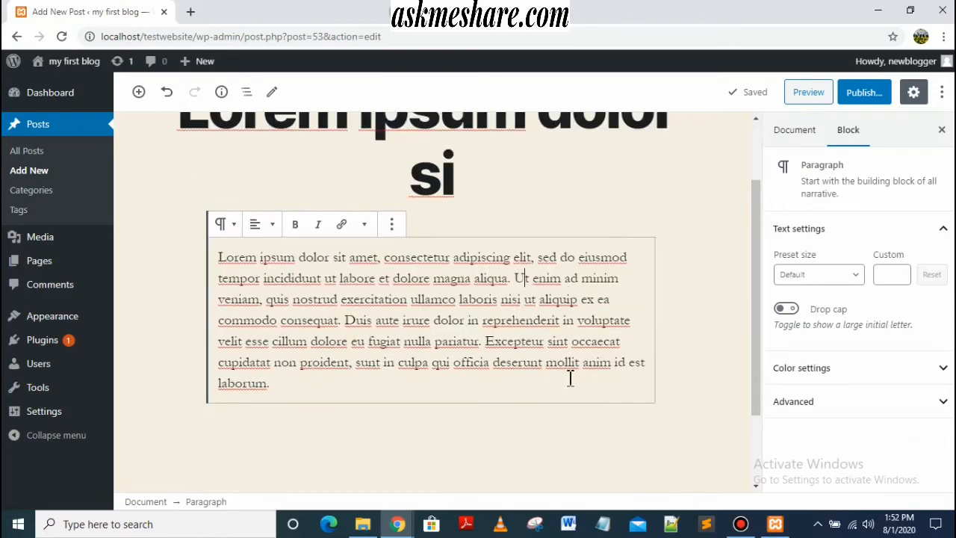
scroll(572, 377, down, 2)
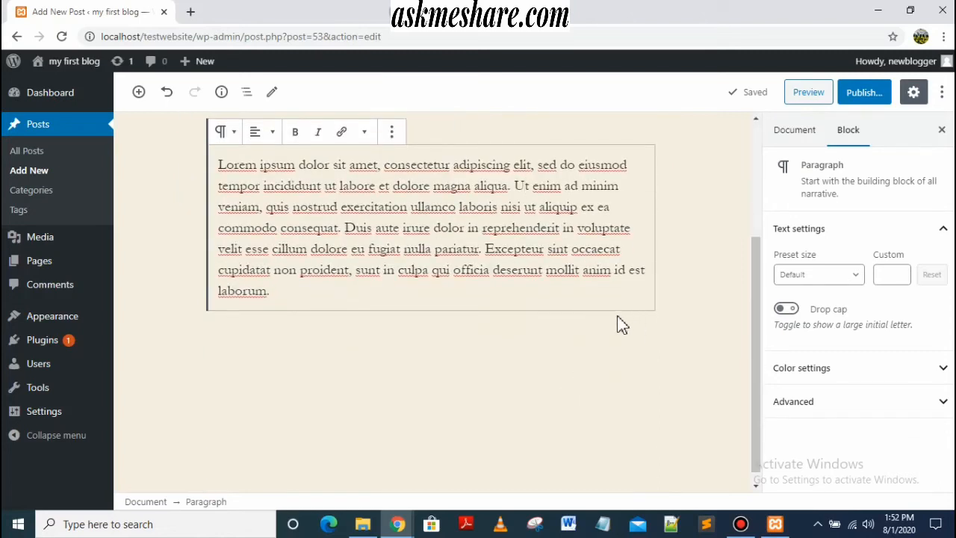
click(150, 138)
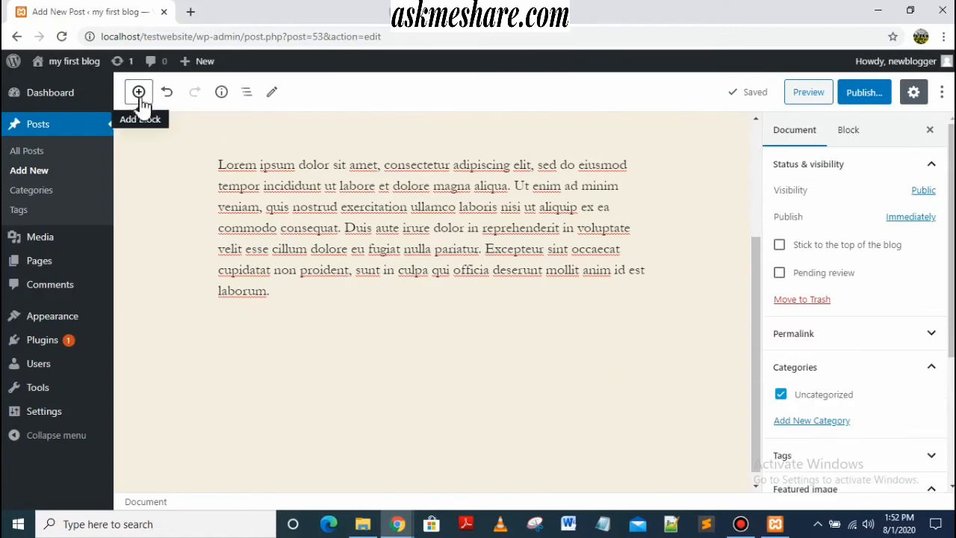
click(139, 96)
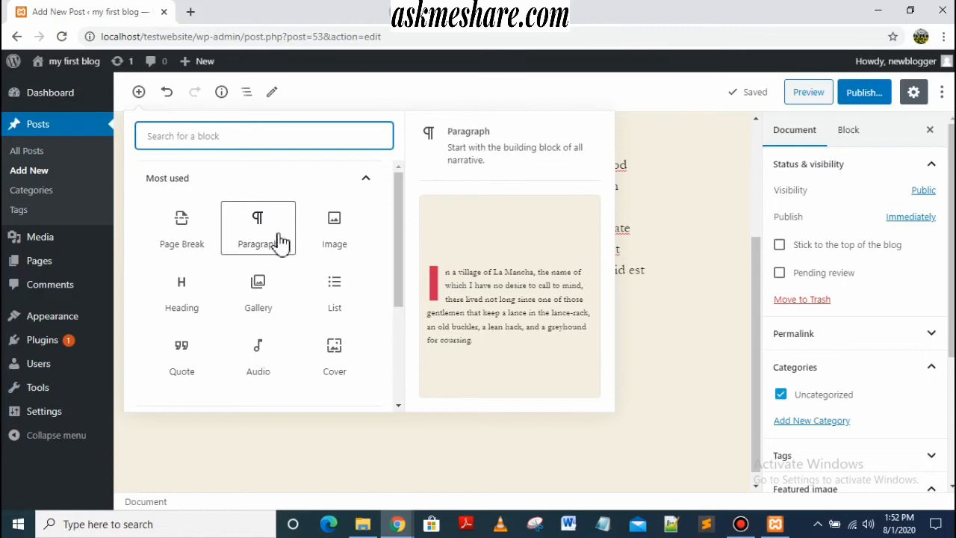
click(192, 303)
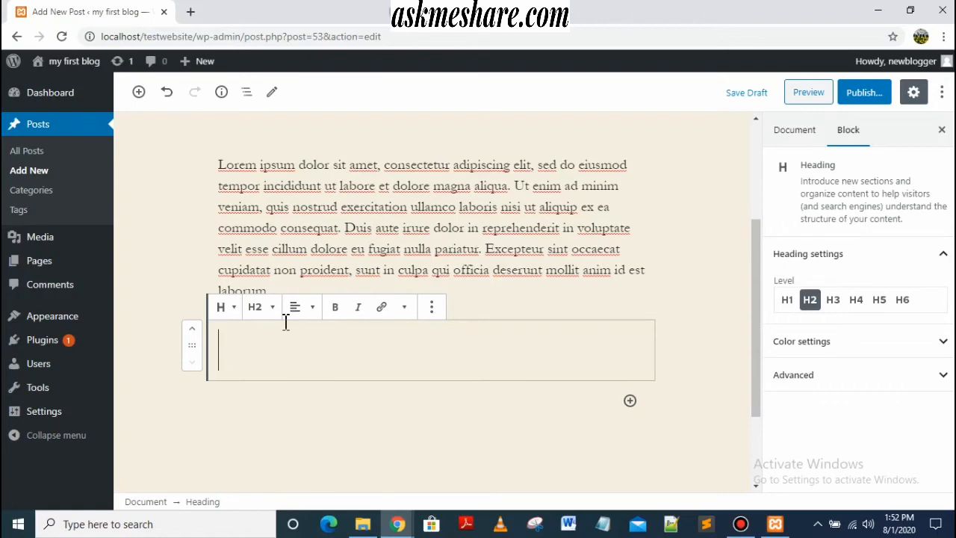
text(lore)
scroll(286, 322, down, 2)
text(m )
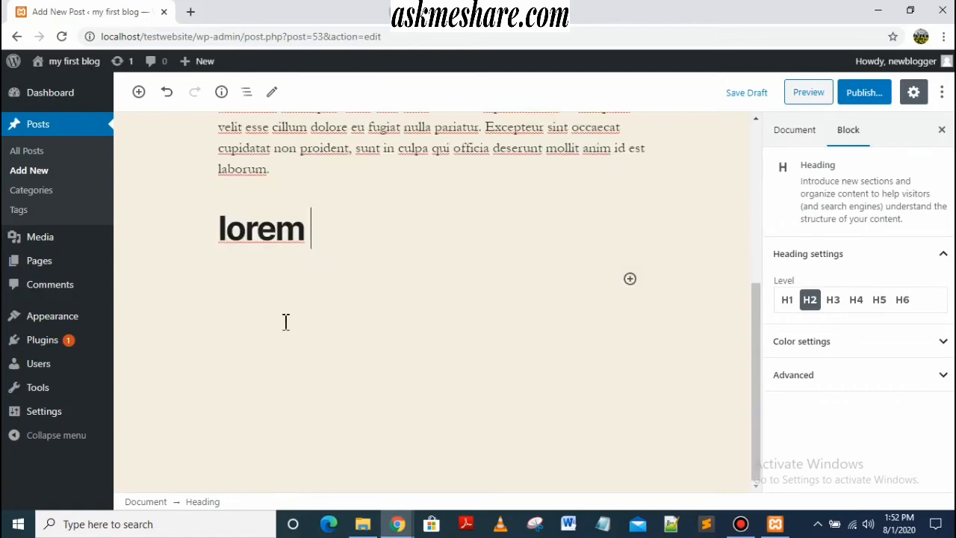
text(dispum)
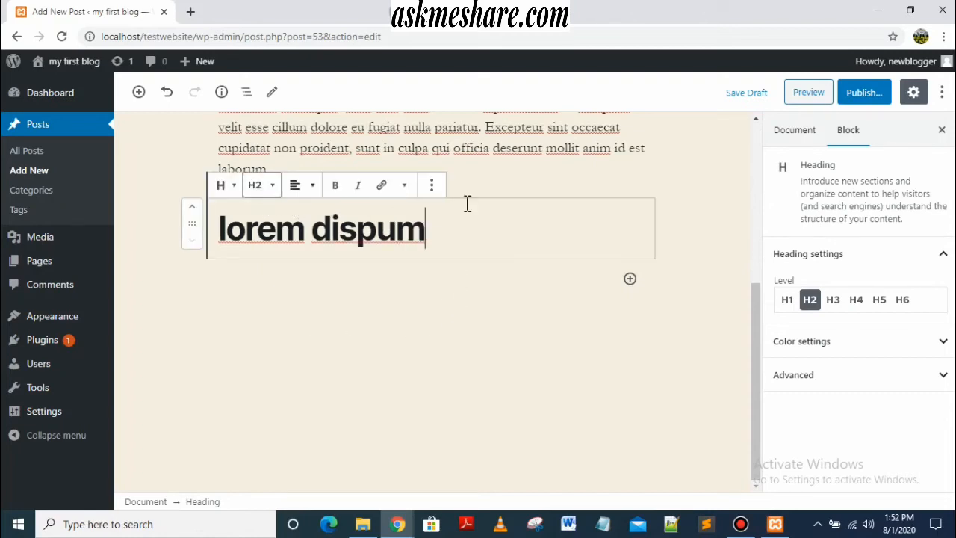
- Compare the new heading with the post title and view the heading level choices without changing the level
scroll(466, 204, up, 2)
scroll(468, 204, up, 2)
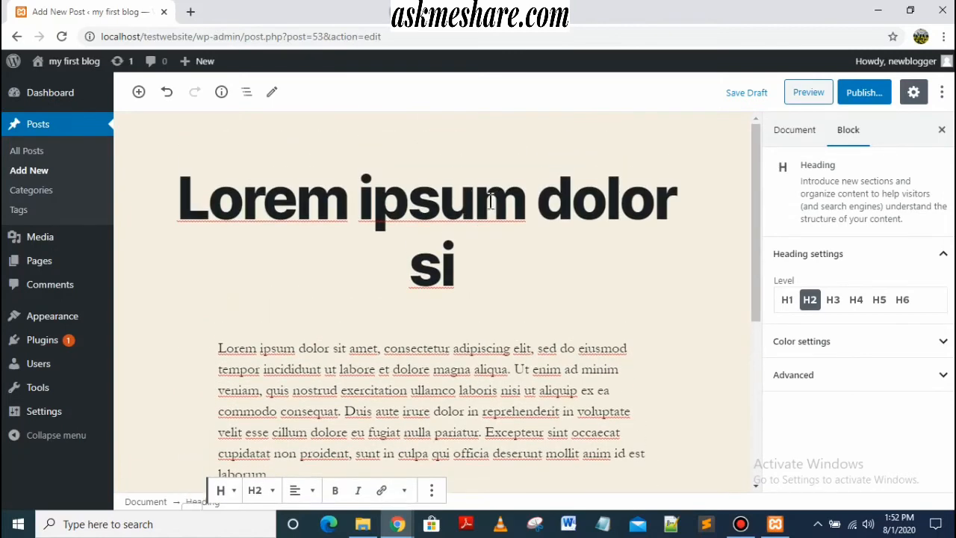
scroll(524, 280, down, 4)
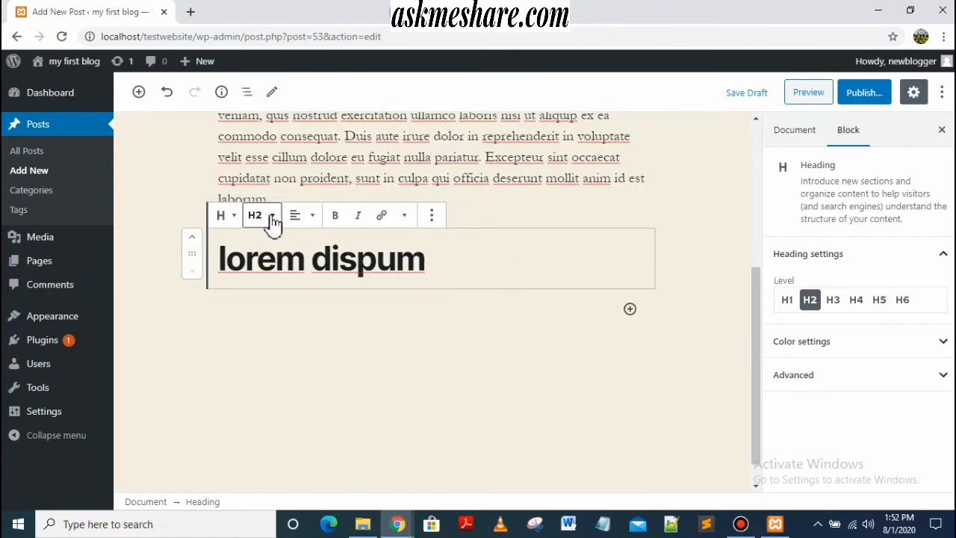
click(272, 218)
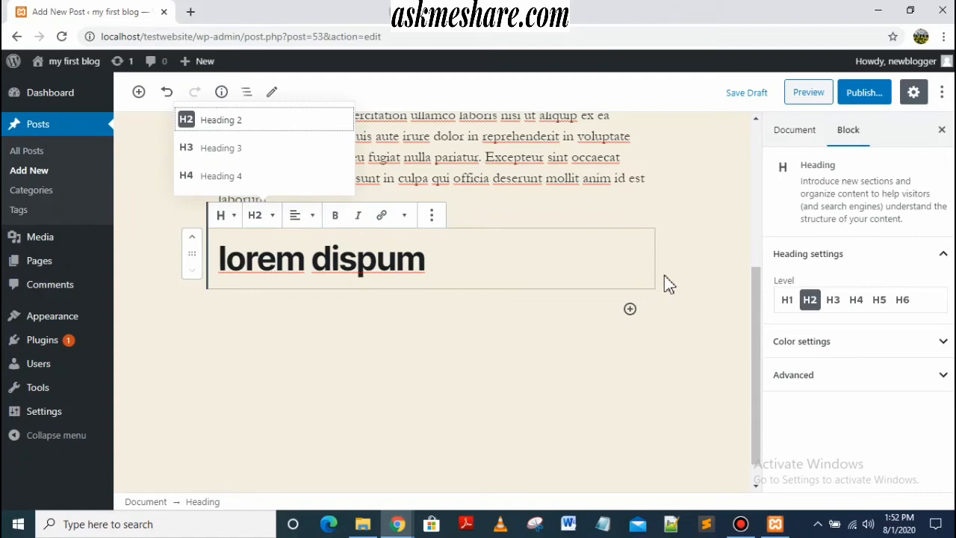
click(688, 265)
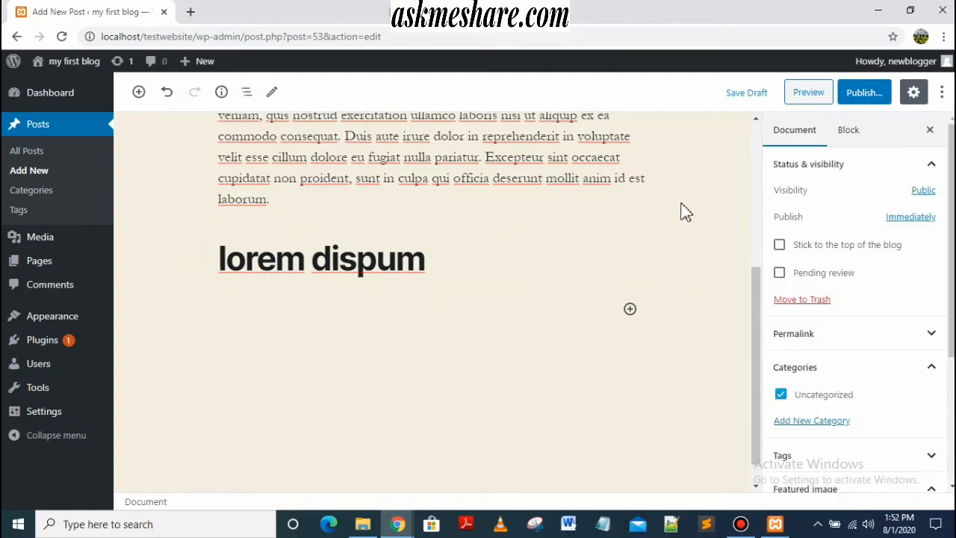
- Open the post's visibility options and look through the document settings for categories, tags and featured image
scroll(614, 189, up, 1)
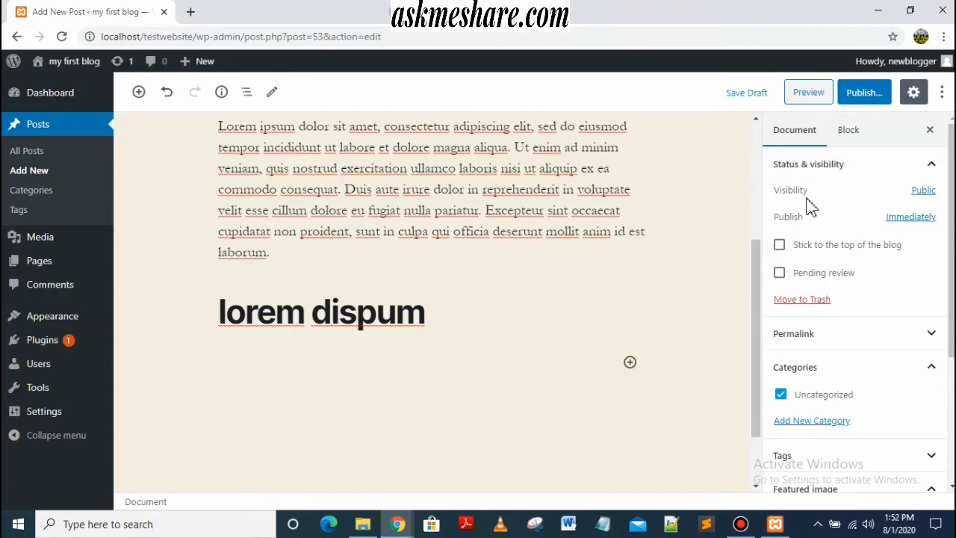
click(925, 192)
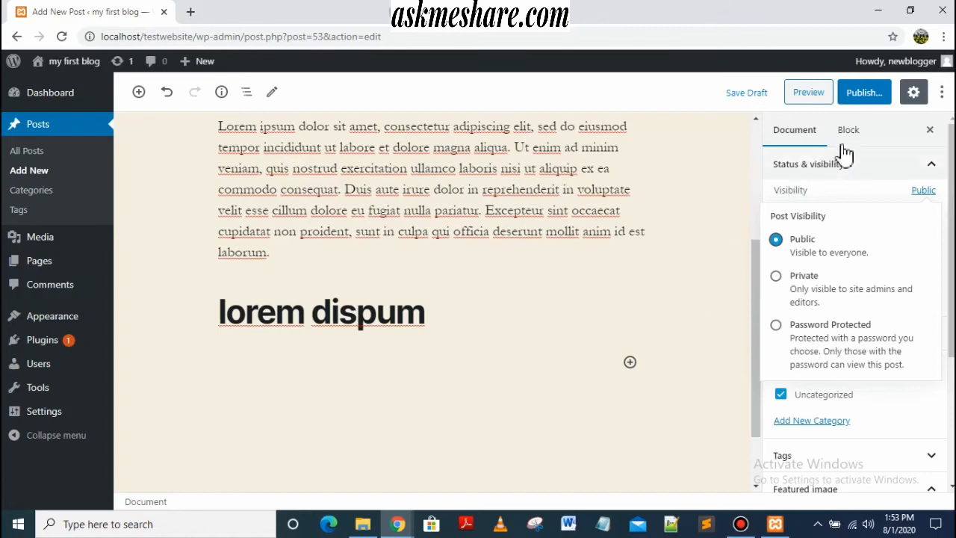
scroll(859, 407, down, 3)
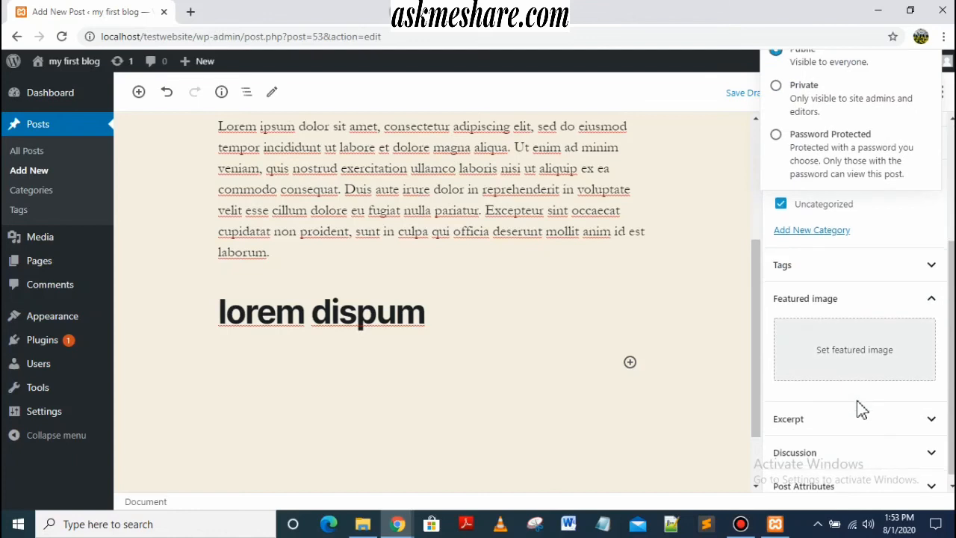
scroll(861, 409, up, 1)
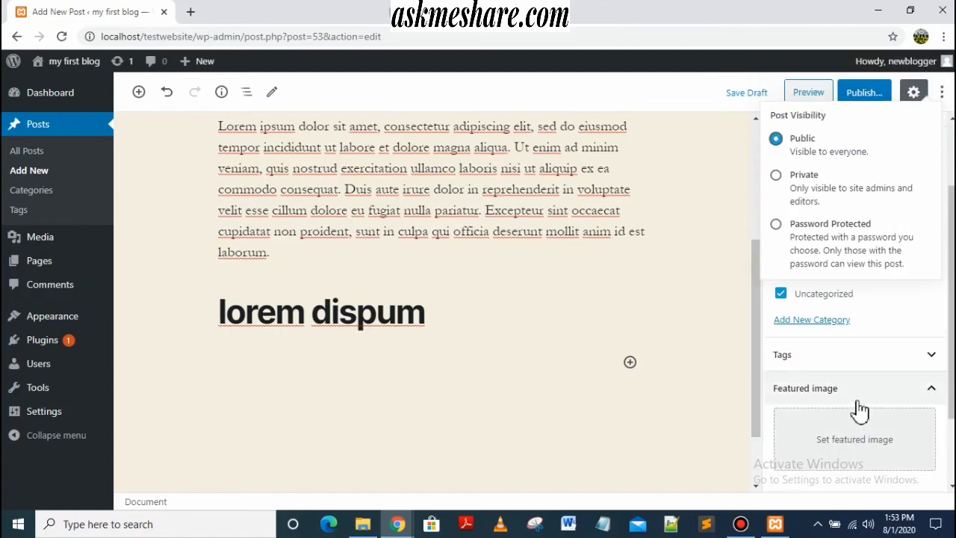
scroll(859, 407, up, 1)
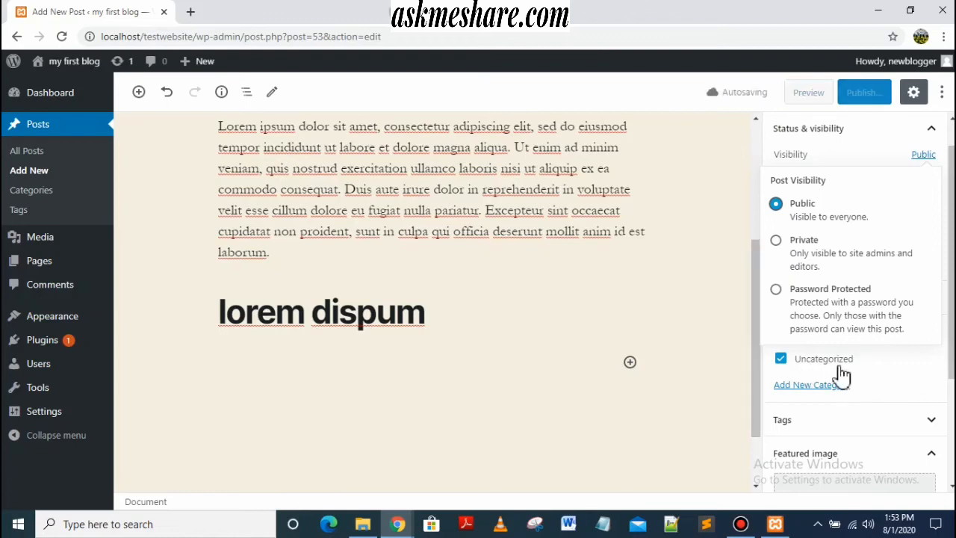
- Add a new category named "Sports" without a parent category and remove the post from the Uncategorized category
scroll(842, 374, down, 2)
click(821, 274)
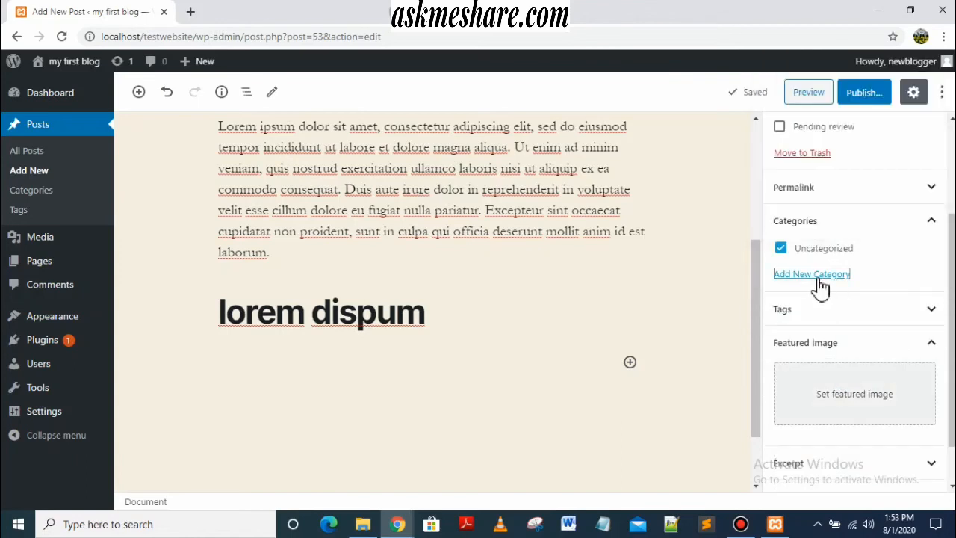
click(801, 318)
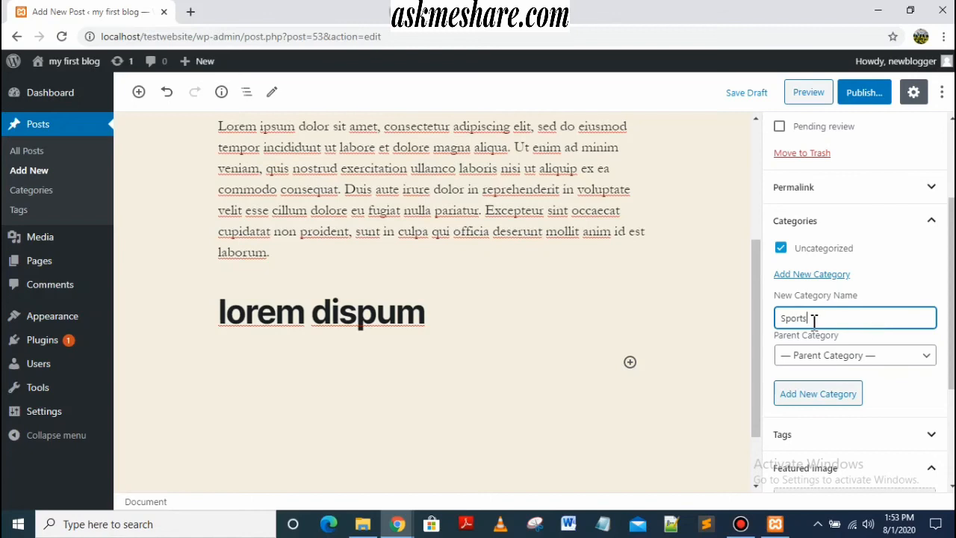
click(826, 398)
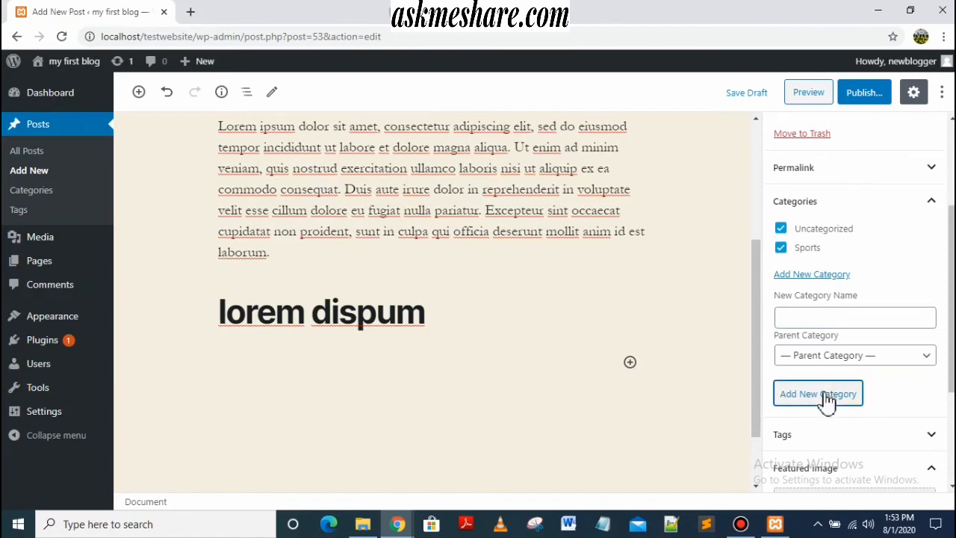
click(781, 229)
- Open the post's tag settings and enter "football" as a new tag
scroll(876, 401, down, 2)
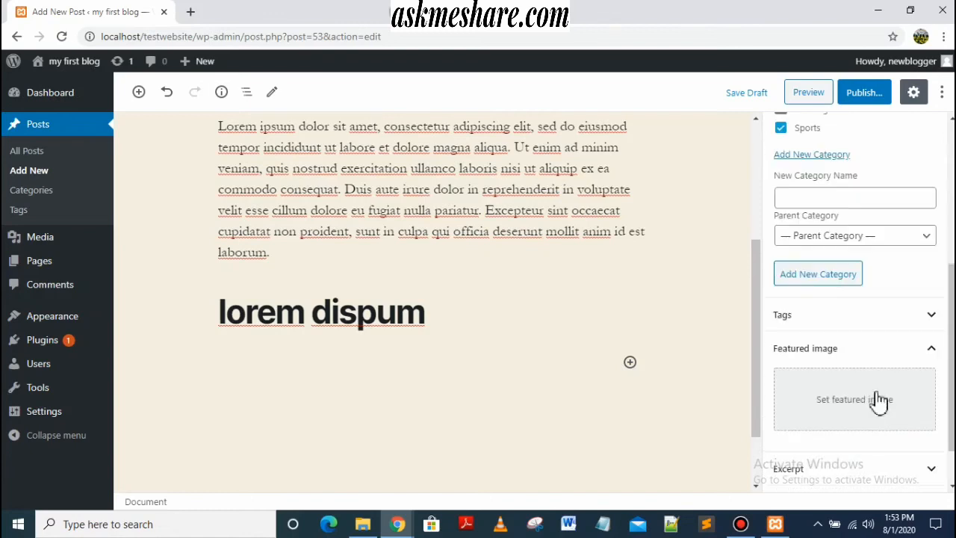
click(910, 318)
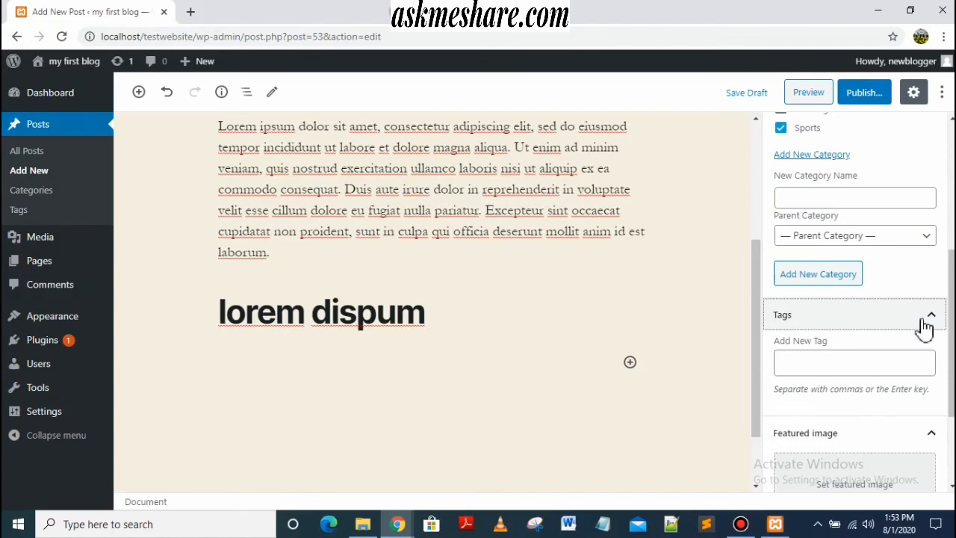
click(797, 363)
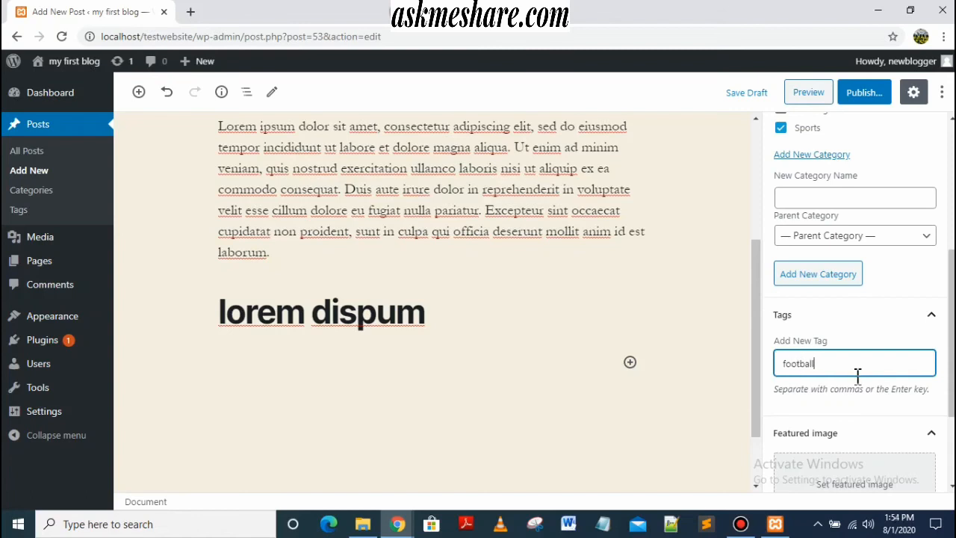
- Look over the featured image and excerpt settings, close the excerpt section, and review the post from its title
scroll(852, 377, down, 2)
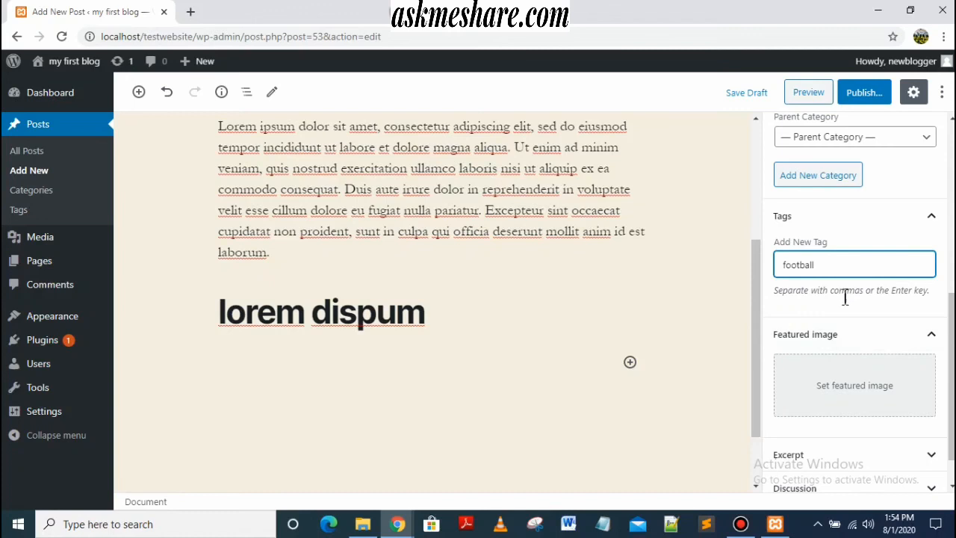
scroll(828, 314, down, 1)
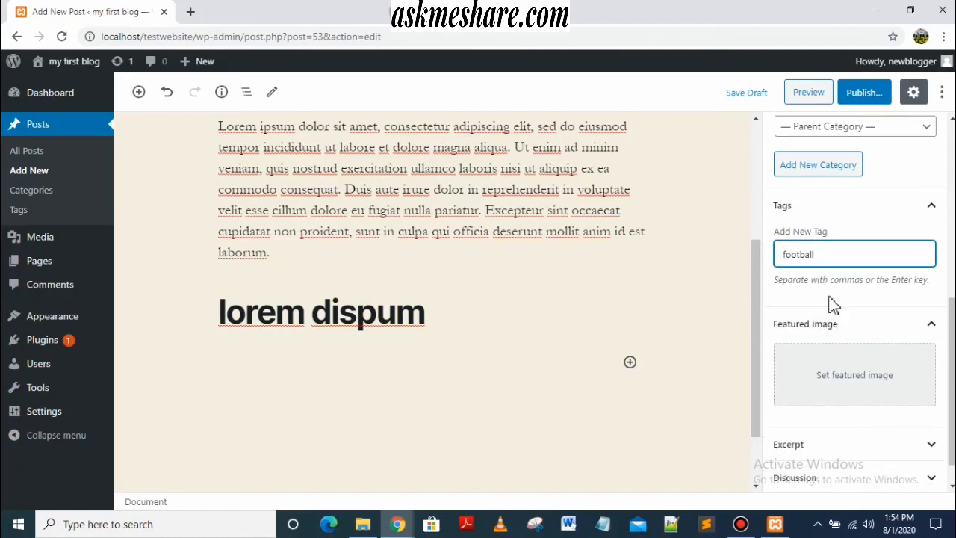
scroll(828, 314, down, 1)
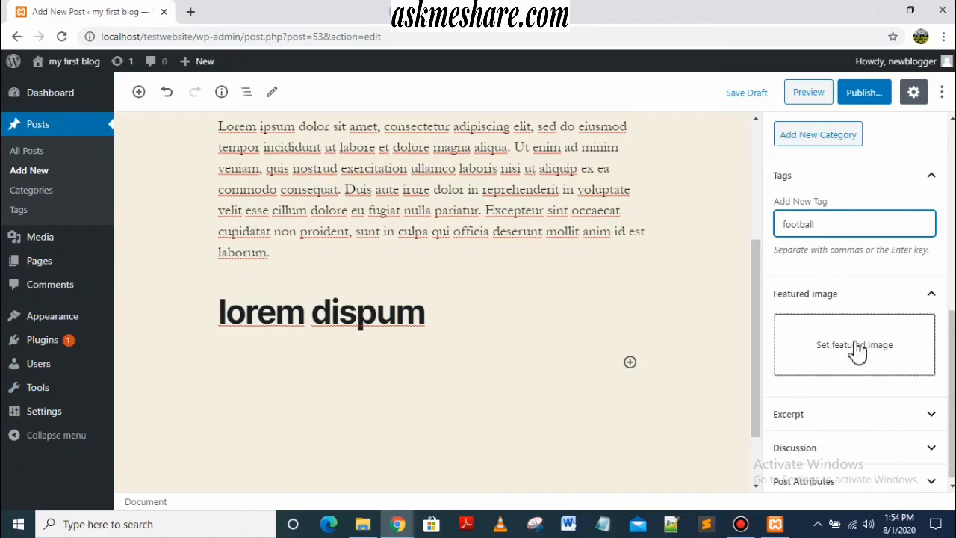
scroll(847, 355, down, 1)
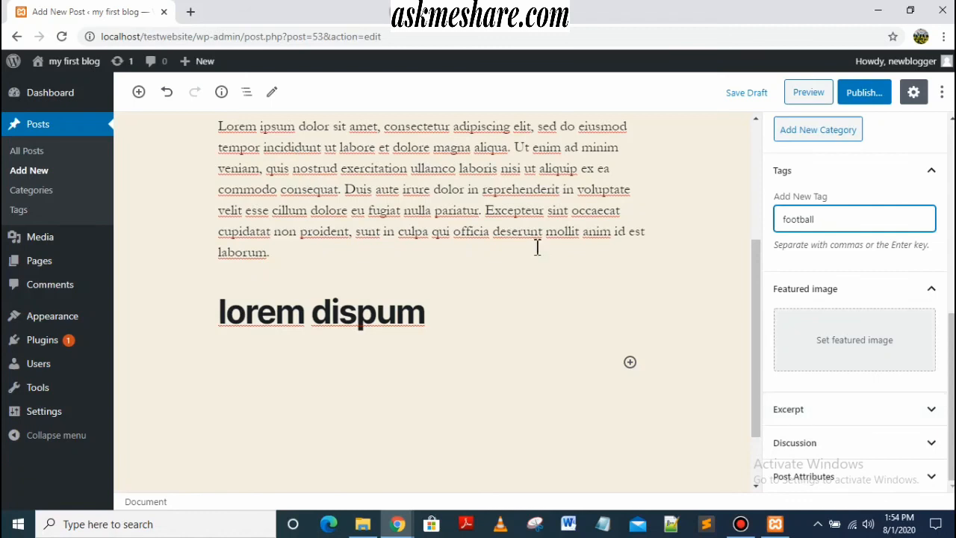
click(844, 422)
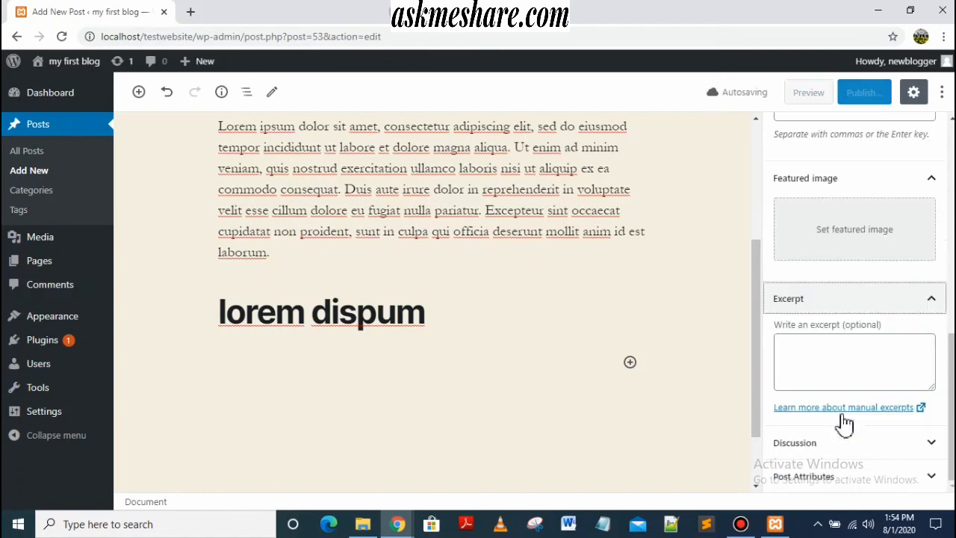
click(931, 302)
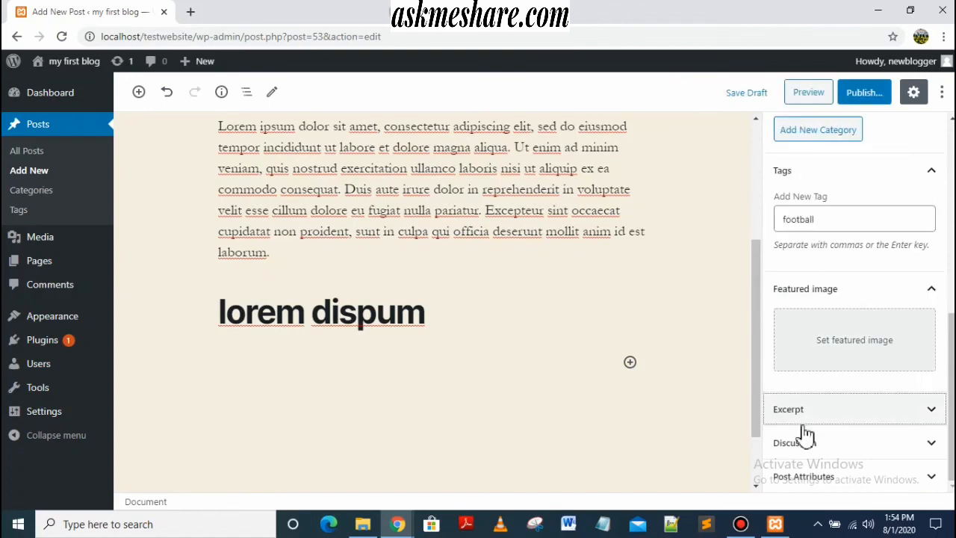
scroll(672, 213, up, 3)
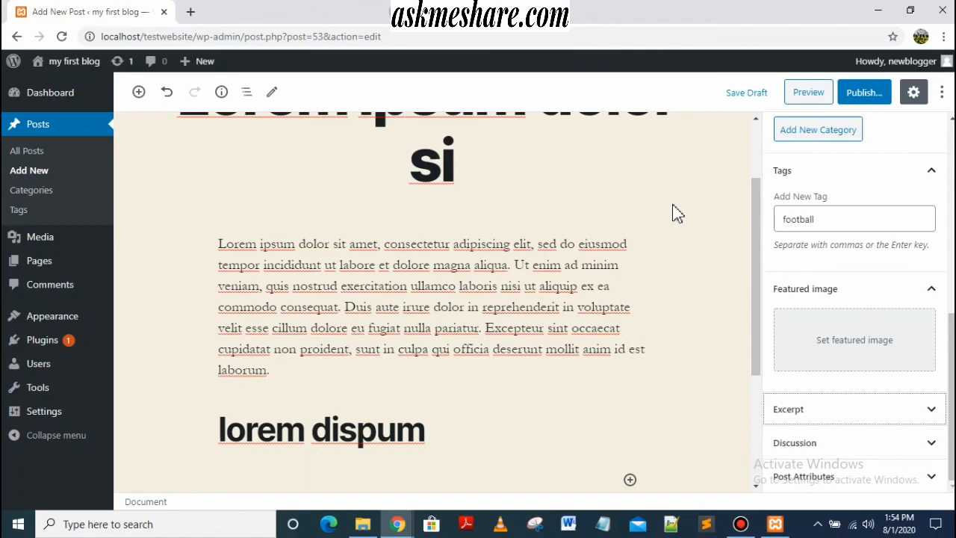
scroll(672, 213, up, 1)
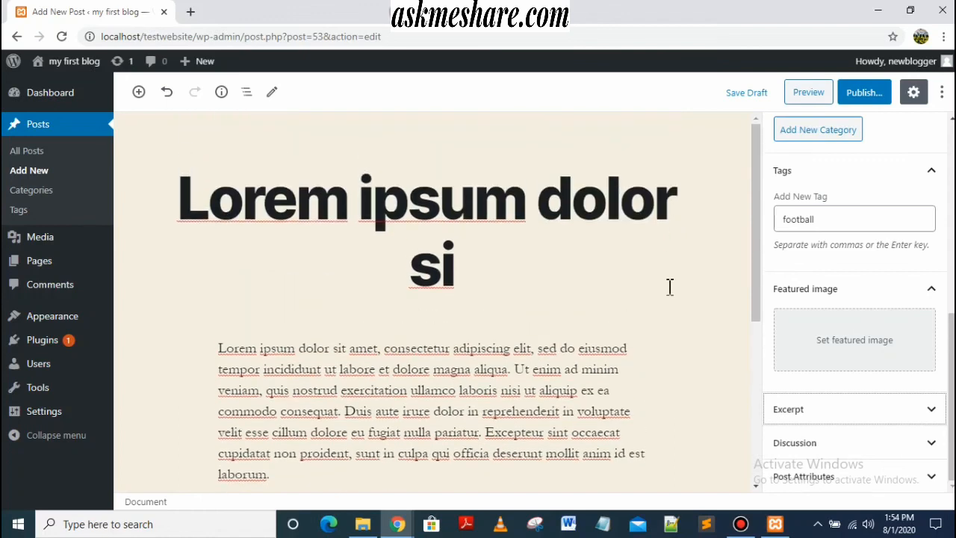